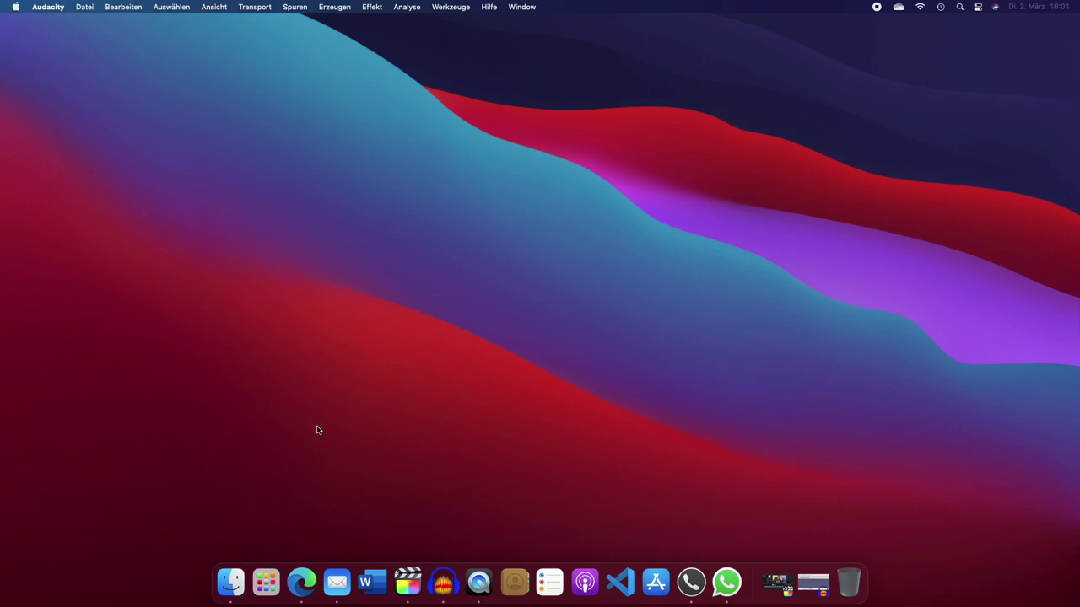
Open Launchpad and show which apps can be deleted there, leaving delete mode without removing any.
left_click(264, 580)
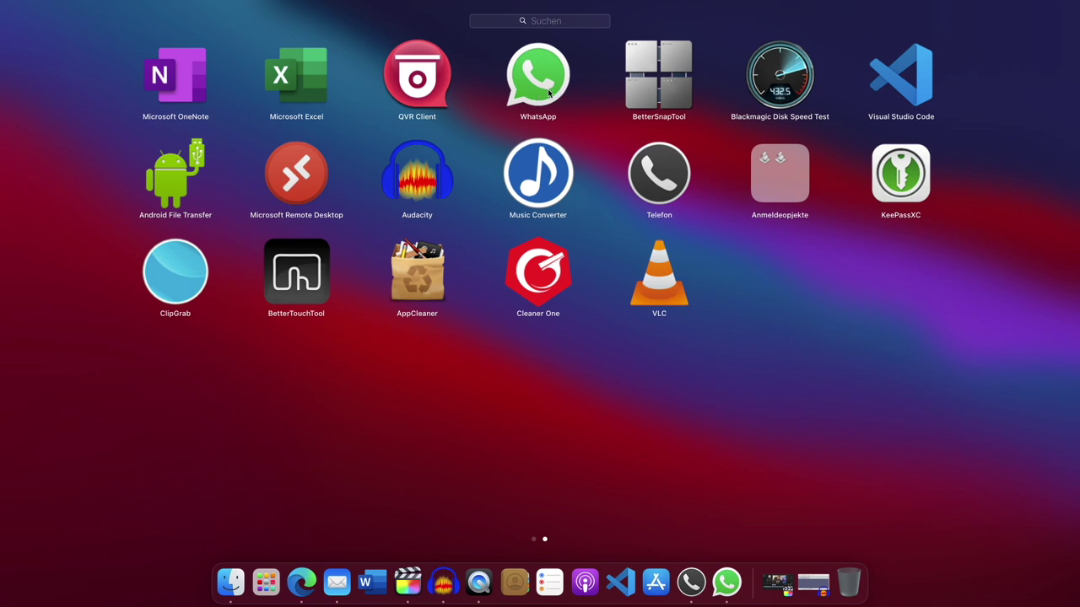
left_click(535, 89)
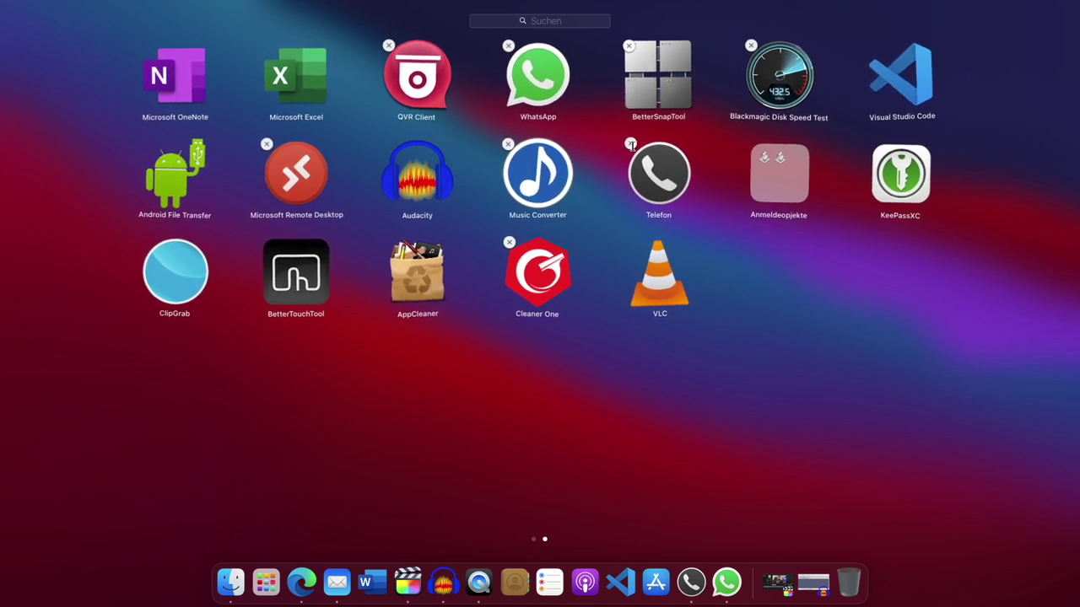
left_click(531, 366)
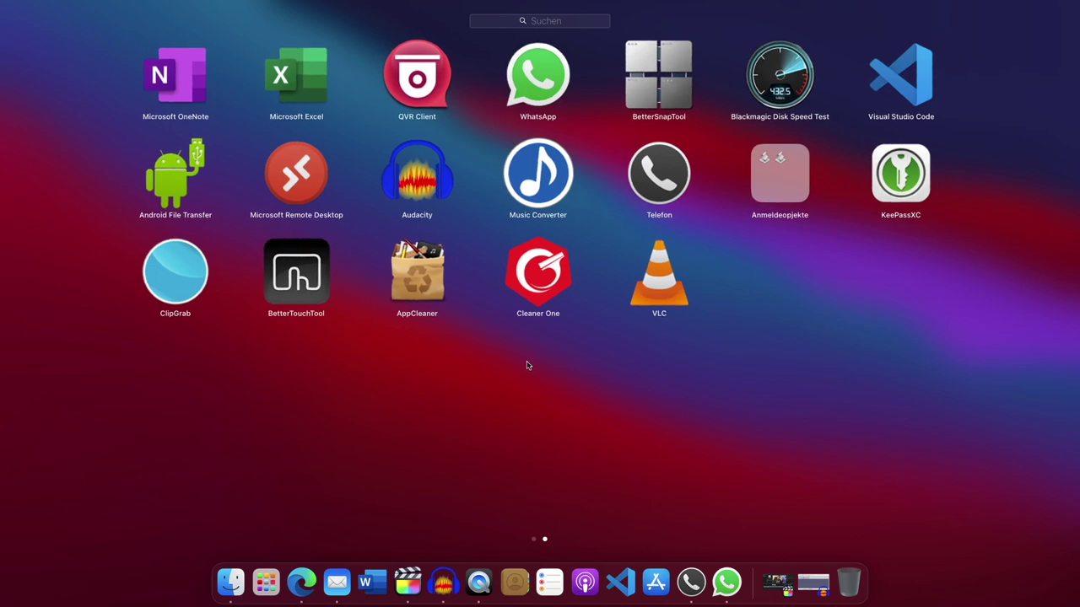
Open the Programme folder in Finder and look through the installed apps.
left_click(230, 582)
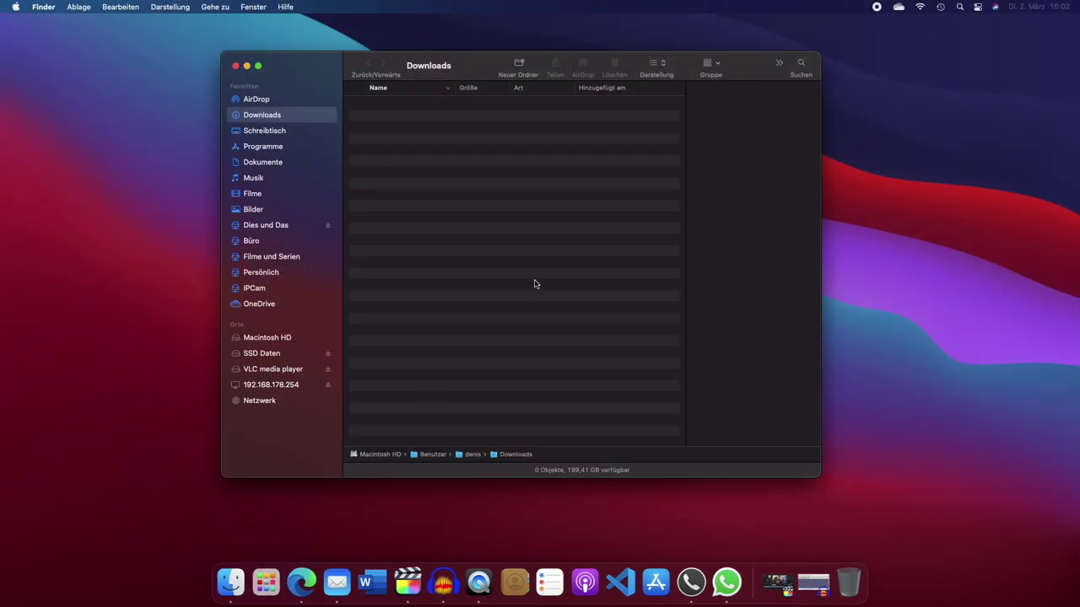
left_click(260, 147)
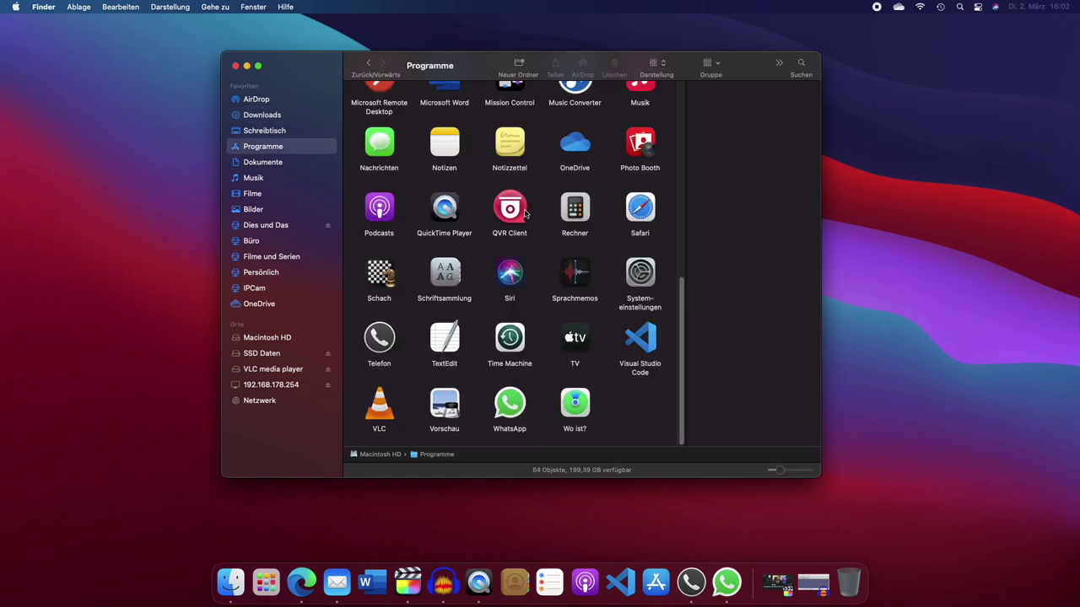
scroll(524, 214, "down", 10)
scroll(524, 215, "up", 10)
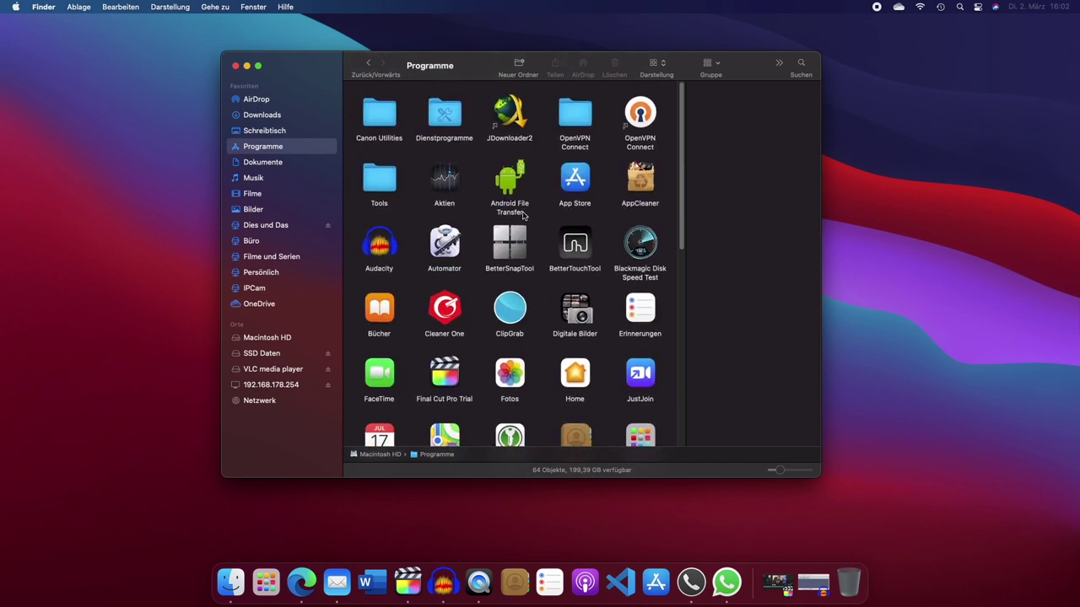
Move Blackmagic Disk Speed Test to the trash, authorising it with the account password, and leave the trash unemptied.
left_click(644, 247)
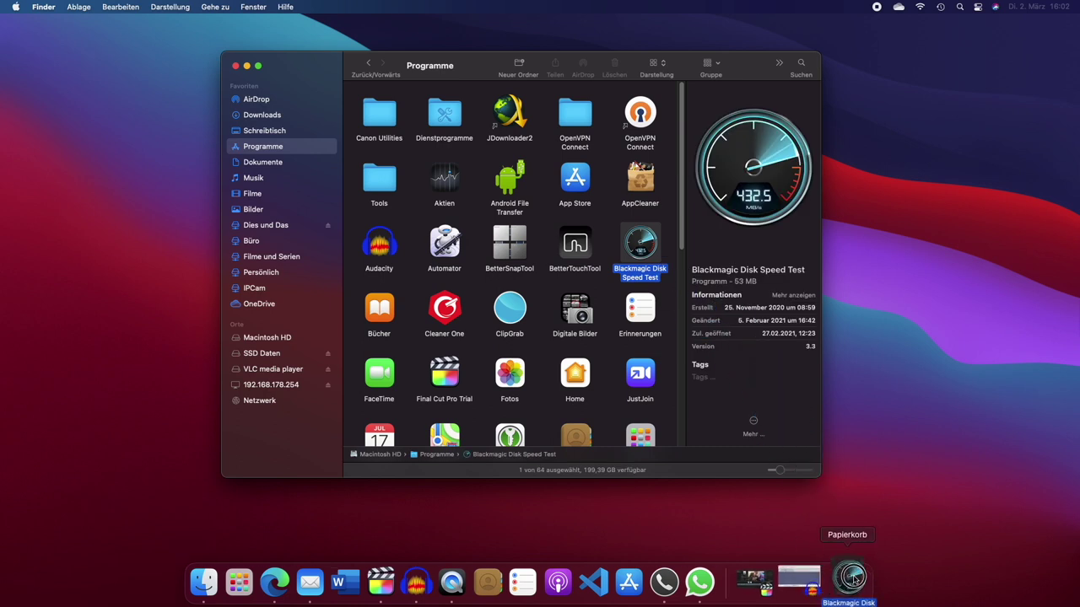
key("super+BackSpace")
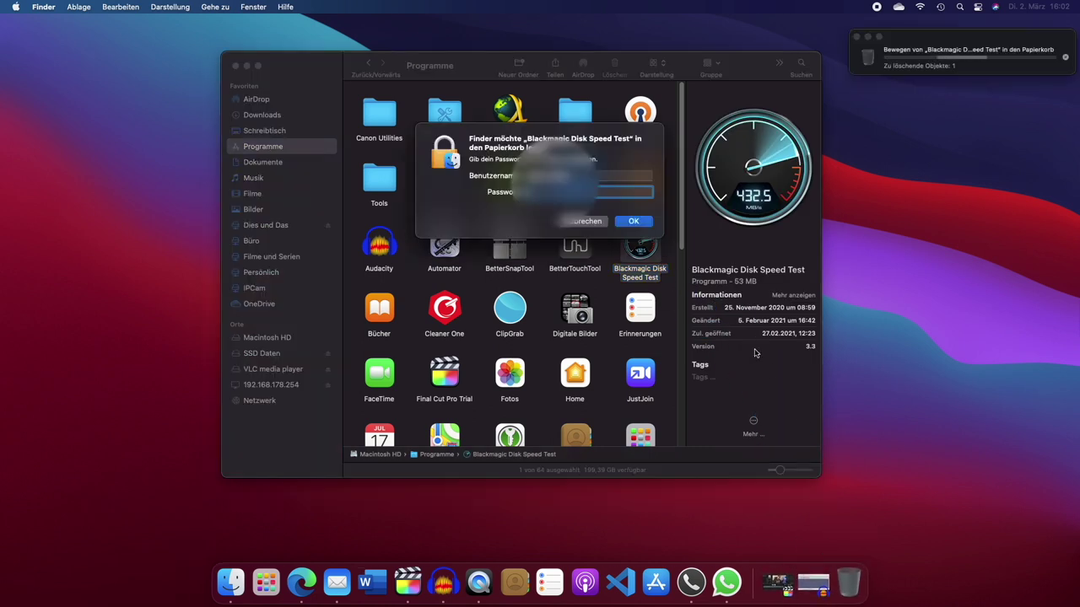
type("********")
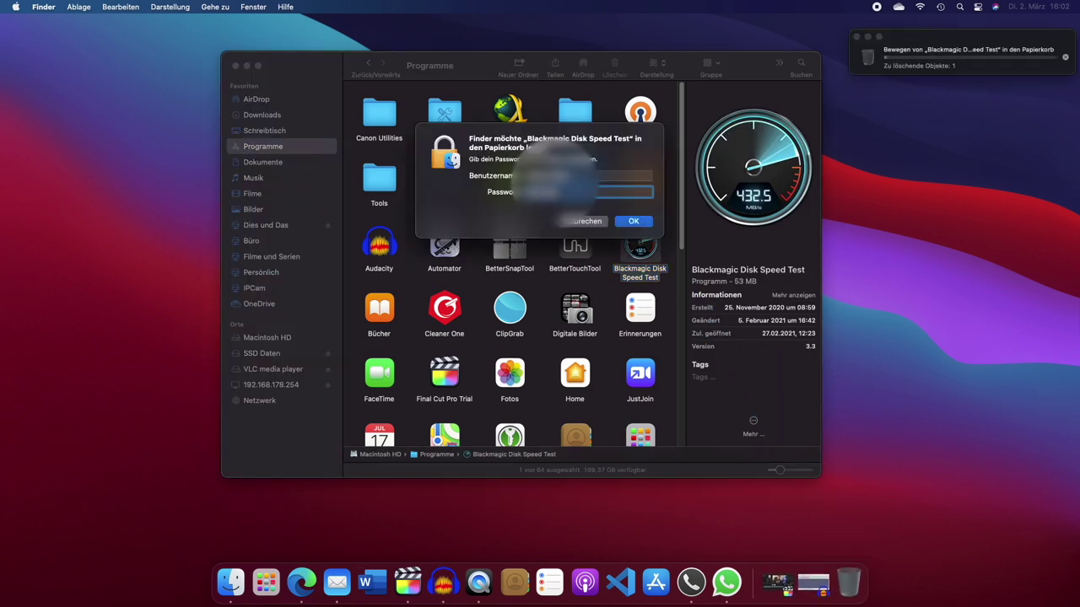
key("Return")
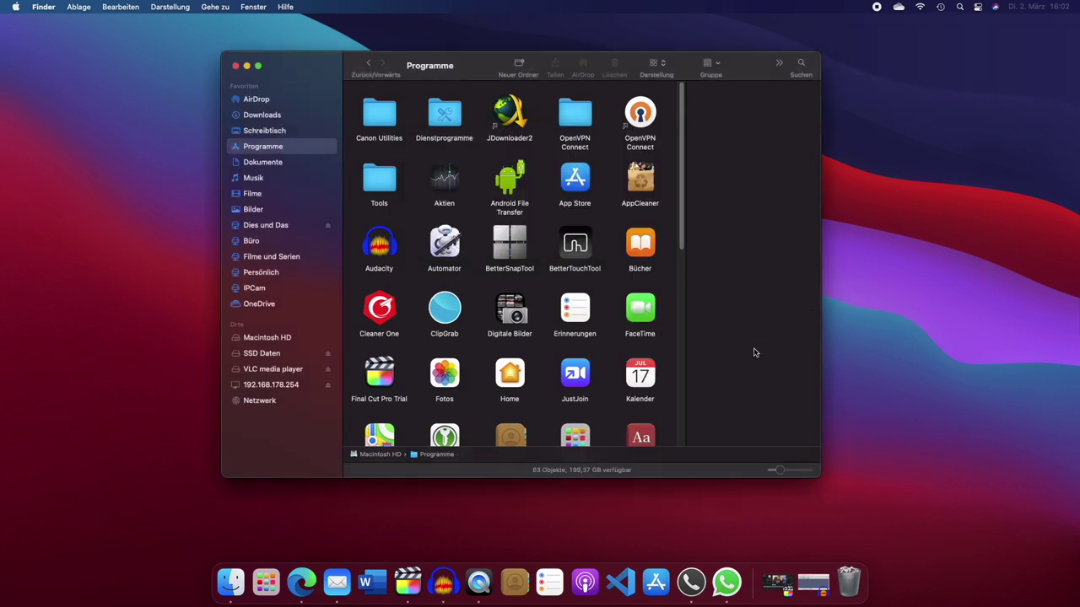
right_click(850, 572)
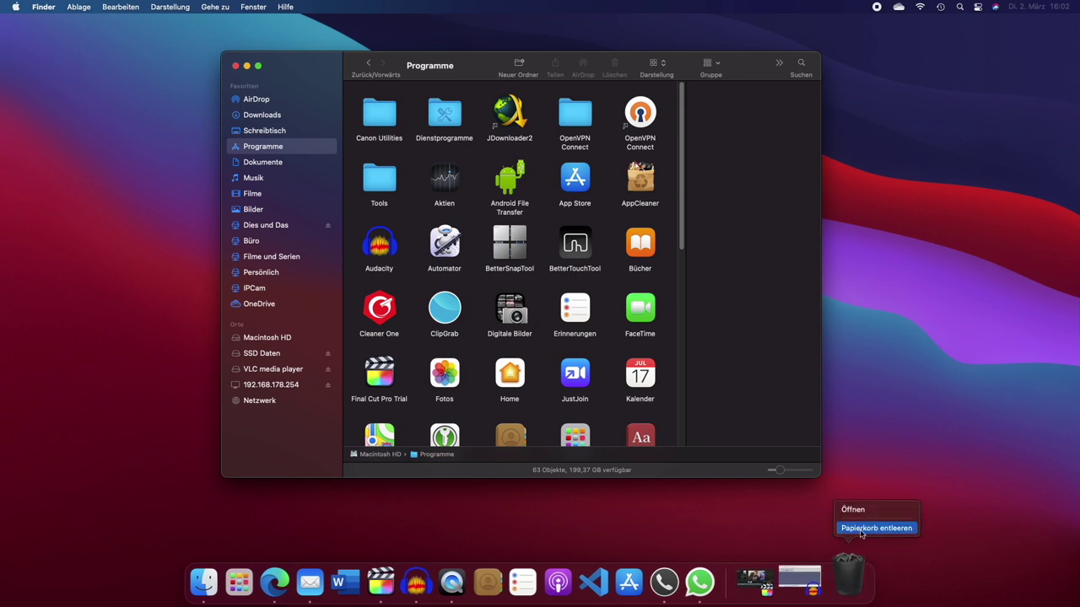
left_click(622, 527)
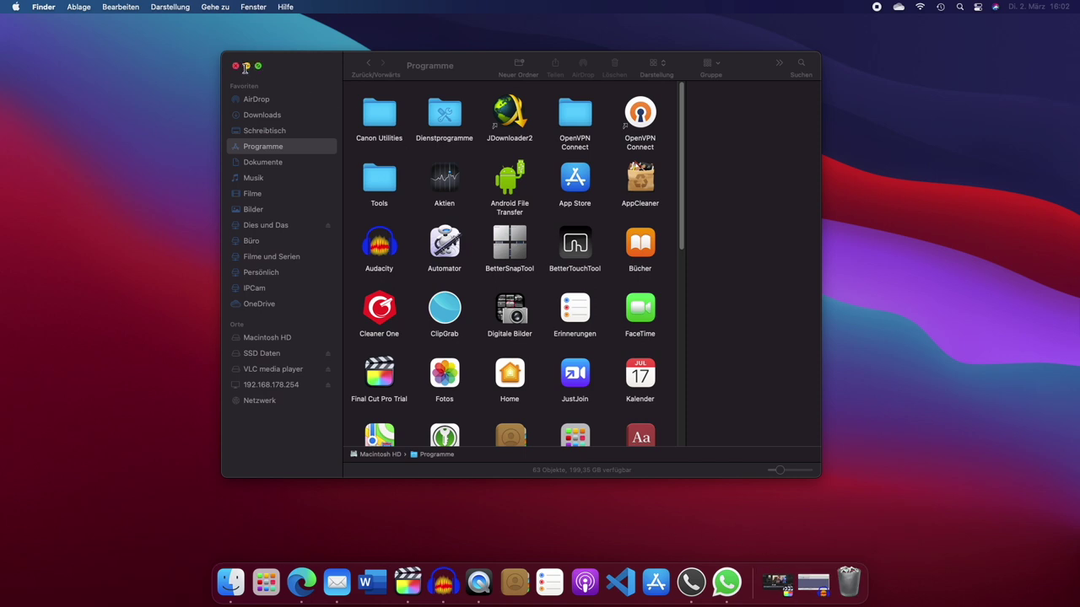
Look through the remaining apps in the Programme folder and close the Finder window.
scroll(446, 177, "down", 8)
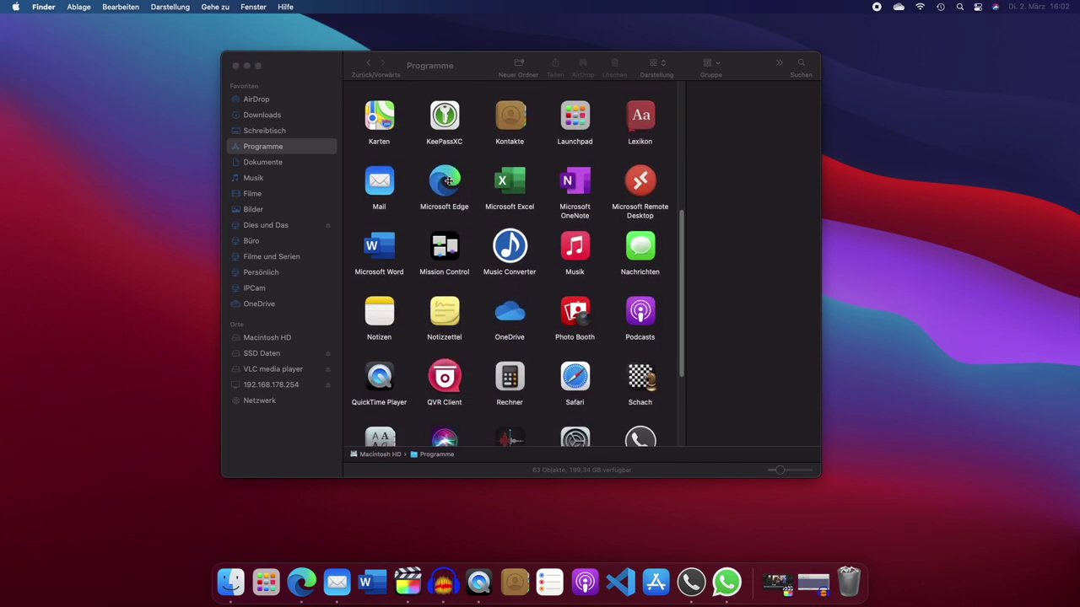
scroll(448, 180, "down", 3)
scroll(449, 180, "up", 15)
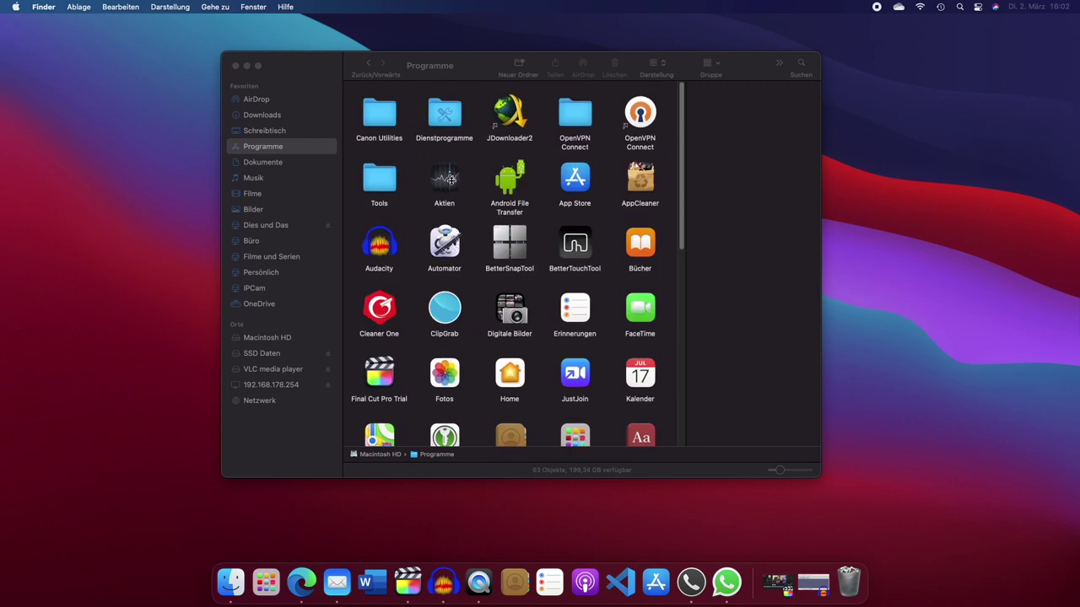
scroll(452, 180, "up", 2)
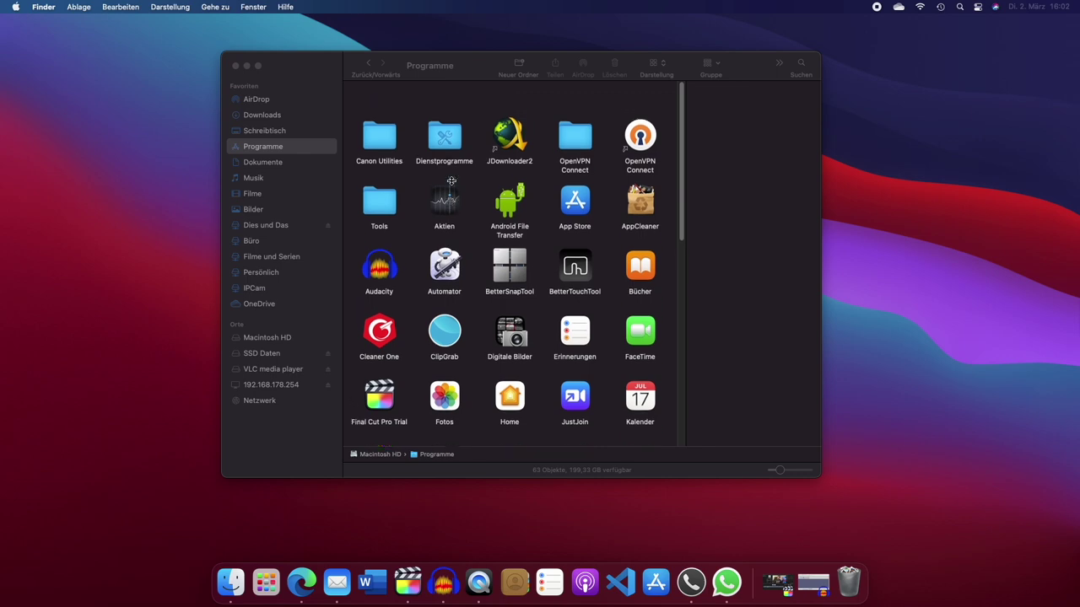
scroll(452, 179, "down", 10)
scroll(452, 181, "up", 12)
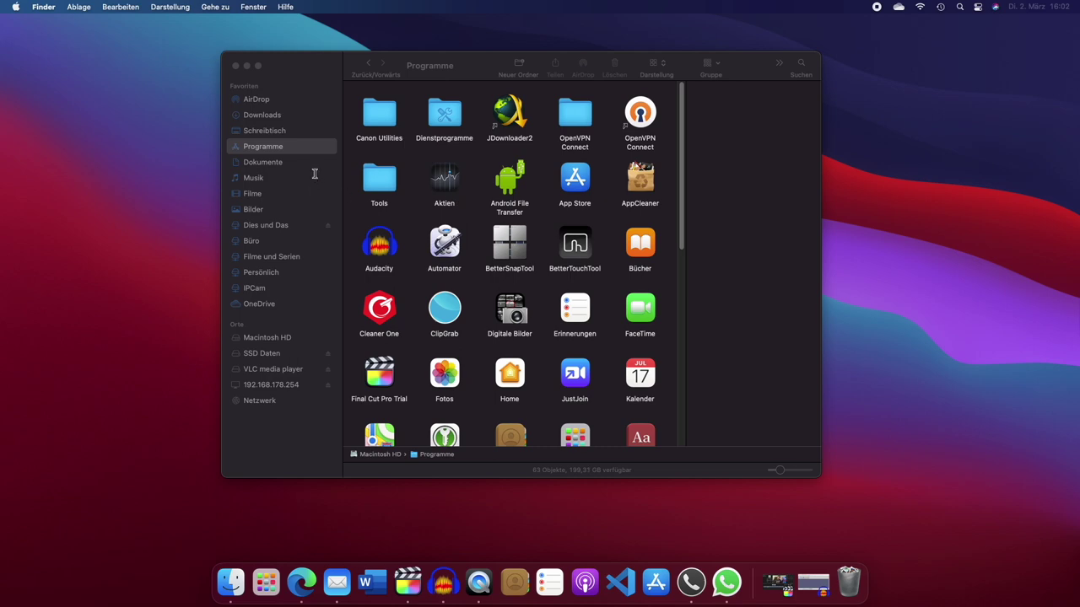
left_click(236, 65)
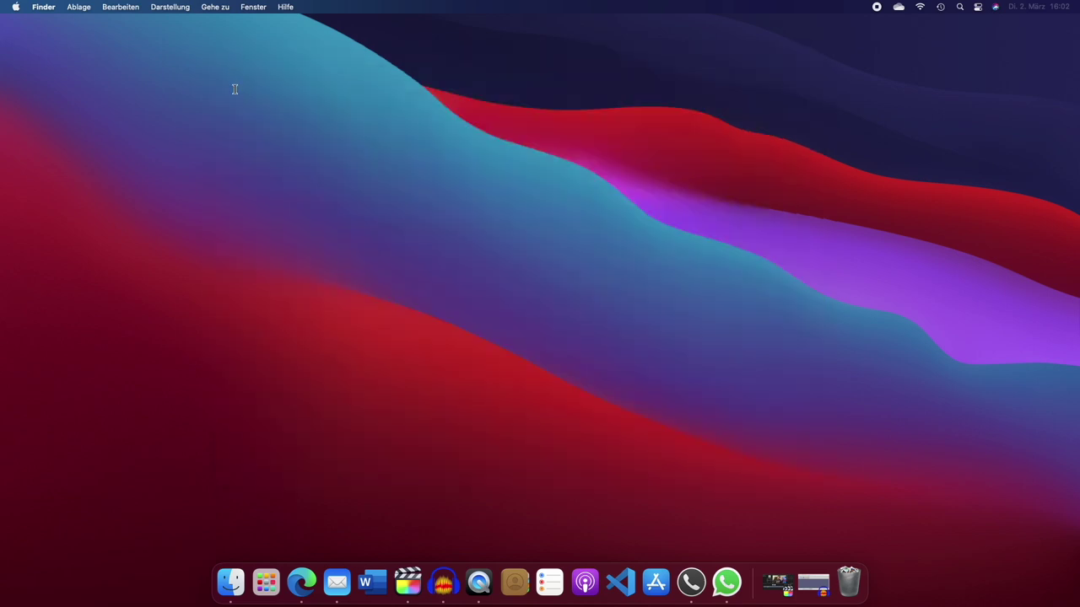
Launch AppCleaner from Launchpad and move its window aside to make room for a Finder window.
left_click(251, 572)
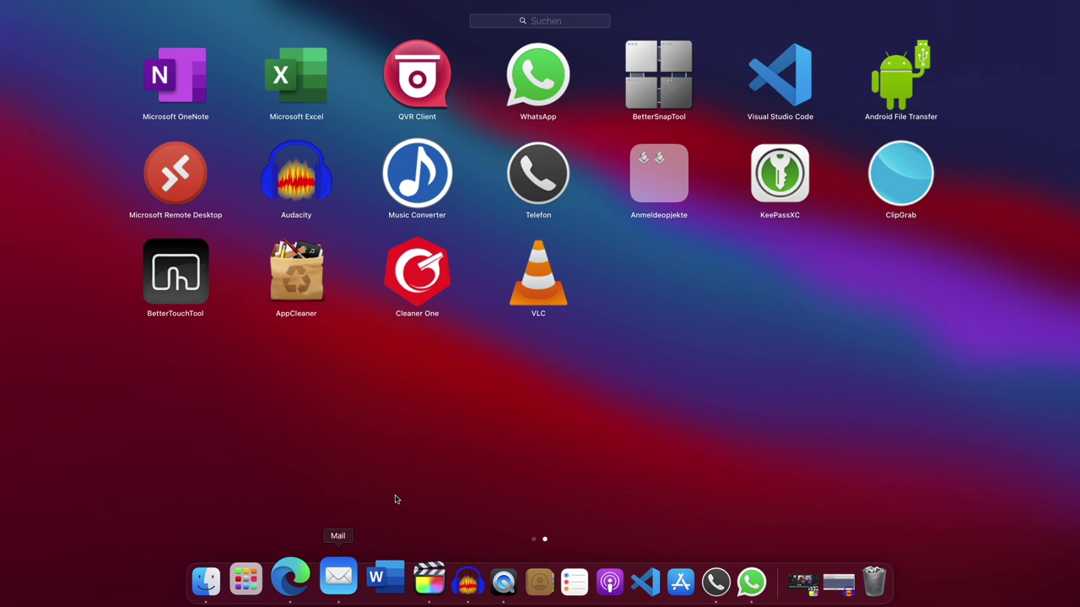
left_click(304, 278)
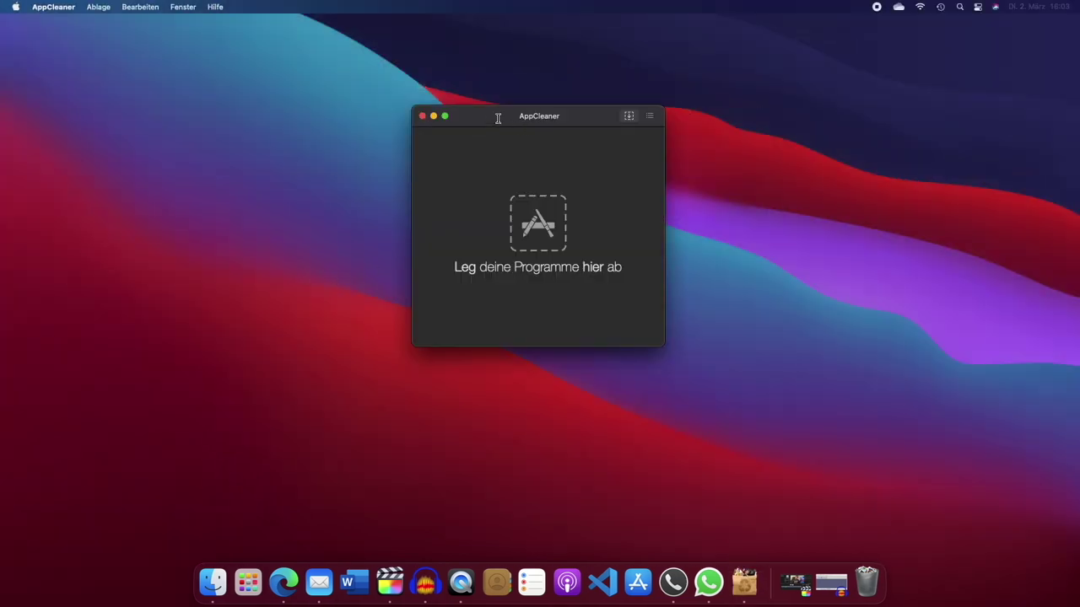
left_click_drag(497, 113, 822, 134)
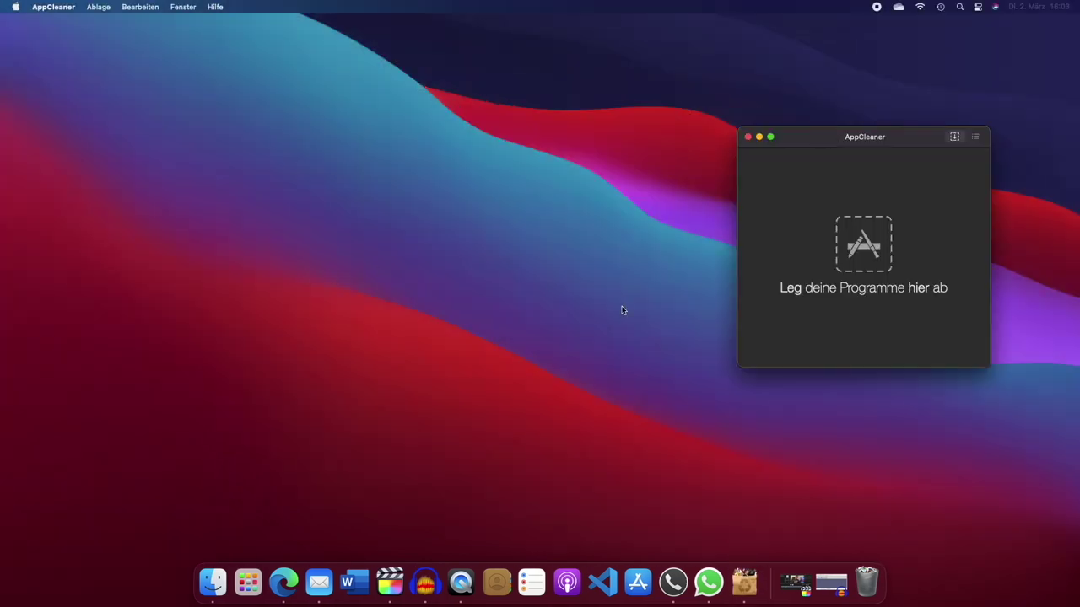
Open the Programme folder in Finder beside AppCleaner and load VLC into AppCleaner to list its associated files.
left_click(214, 581)
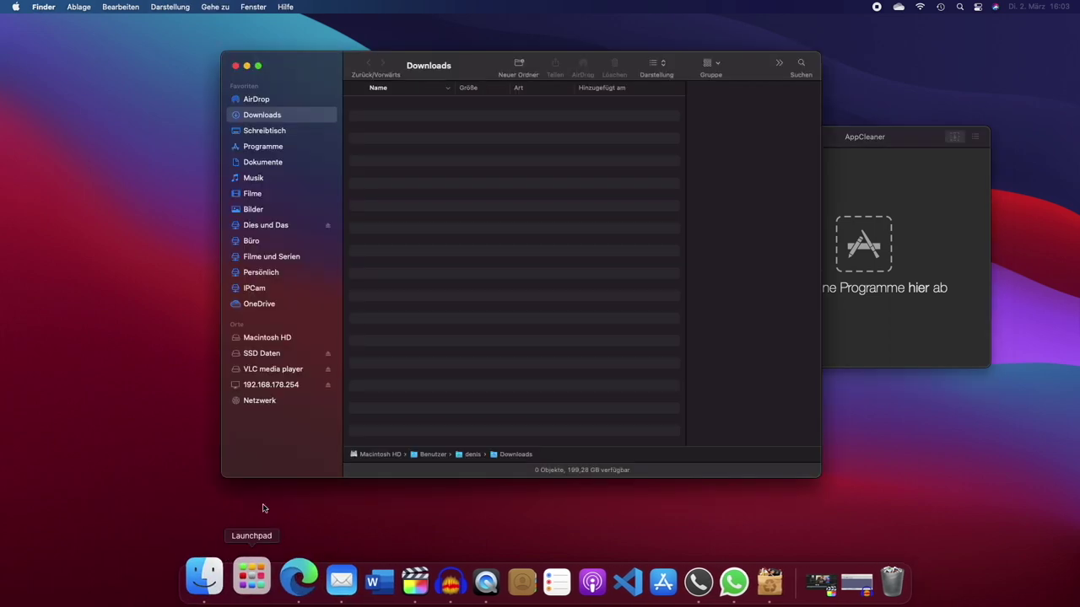
left_click_drag(478, 60, 348, 60)
left_click(130, 152)
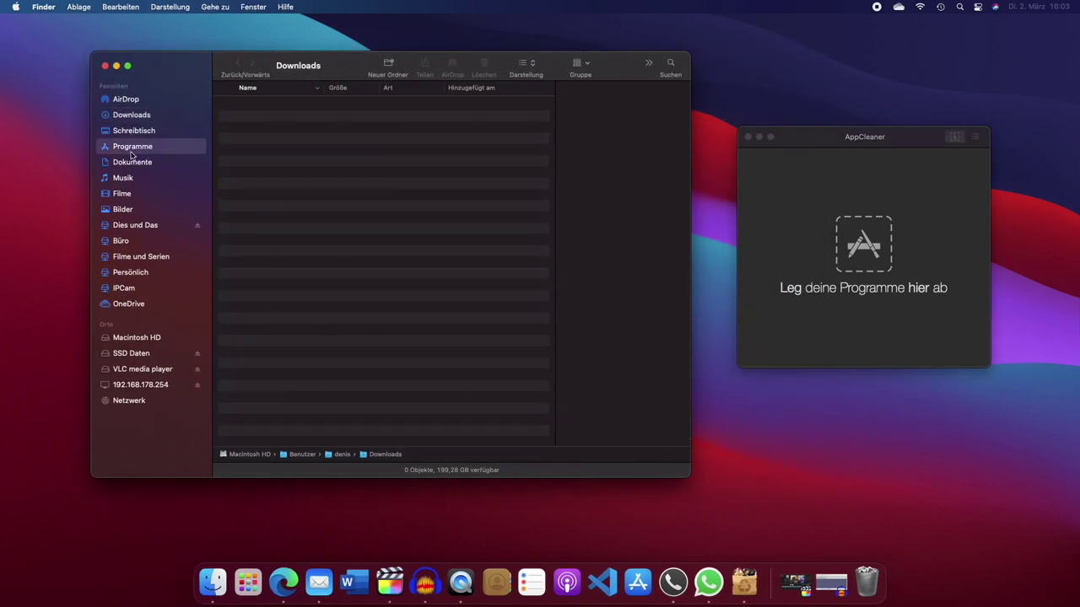
scroll(347, 203, "down", 15)
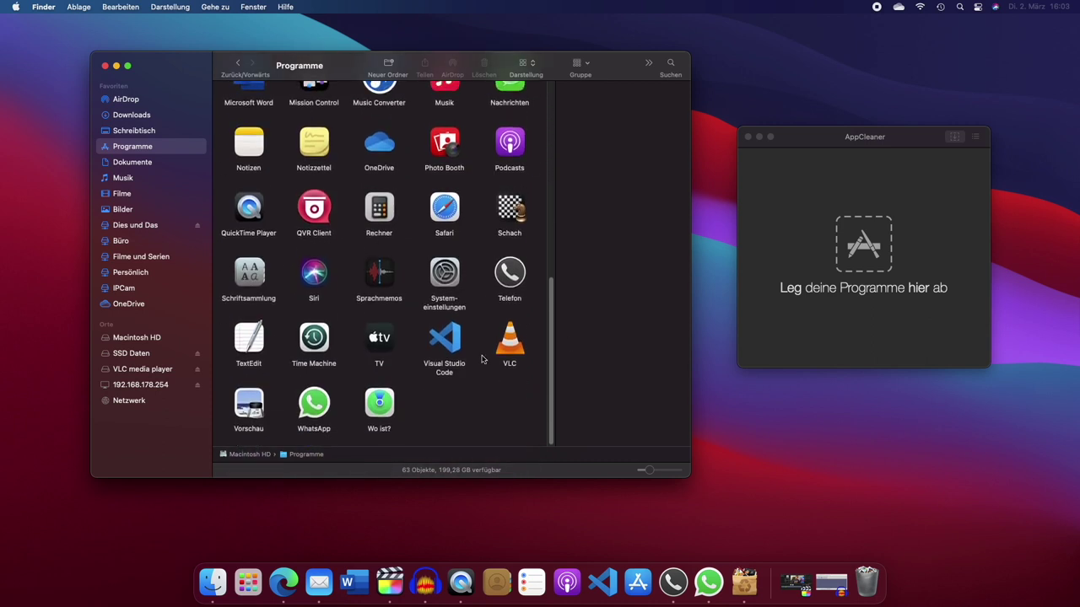
left_click(510, 346)
left_click_drag(512, 346, 872, 249)
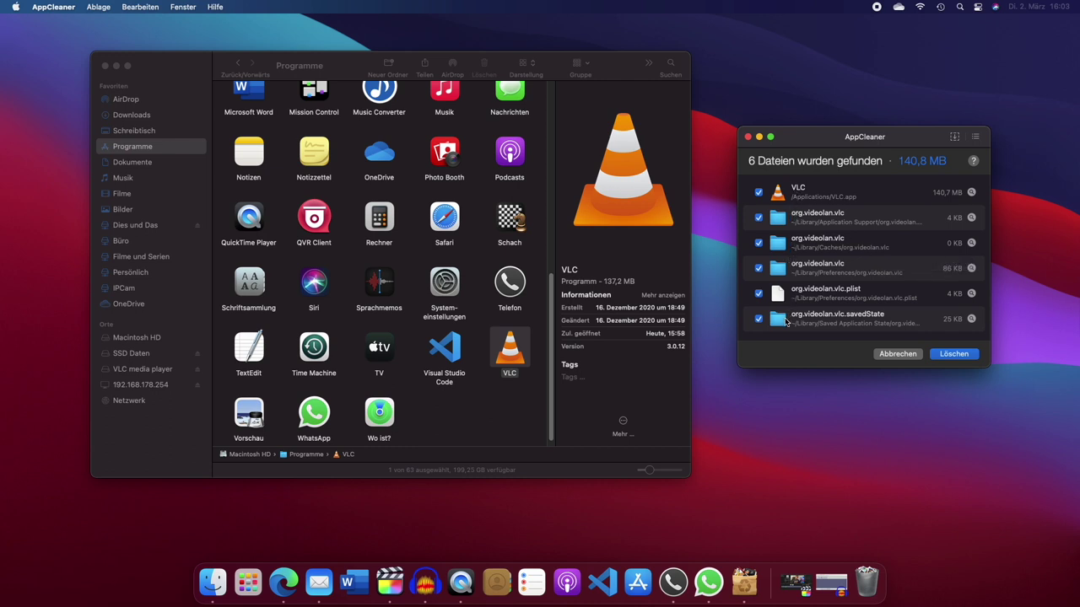
Exclude the five org.videolan.vlc support files from VLC's deletion list, and include all of them again.
left_click(759, 218)
left_click(759, 244)
left_click(758, 268)
left_click(758, 293)
left_click(759, 318)
left_click(758, 218)
left_click(758, 243)
left_click(759, 268)
left_click(758, 294)
left_click(758, 319)
Cancel the VLC removal in AppCleaner and close the Finder window showing the Programme folder.
left_click(504, 344)
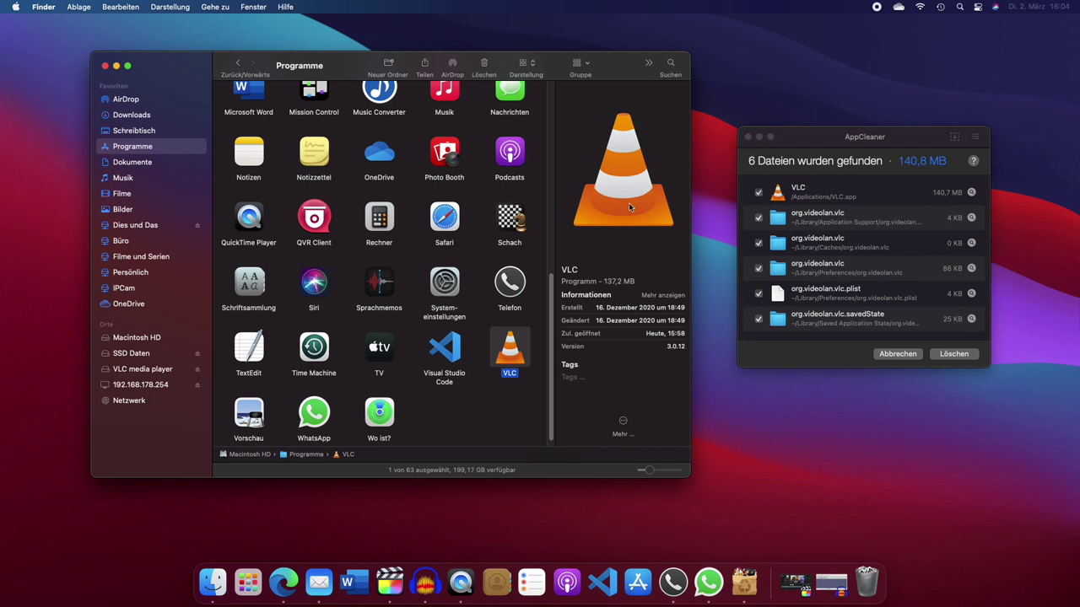
left_click(898, 354)
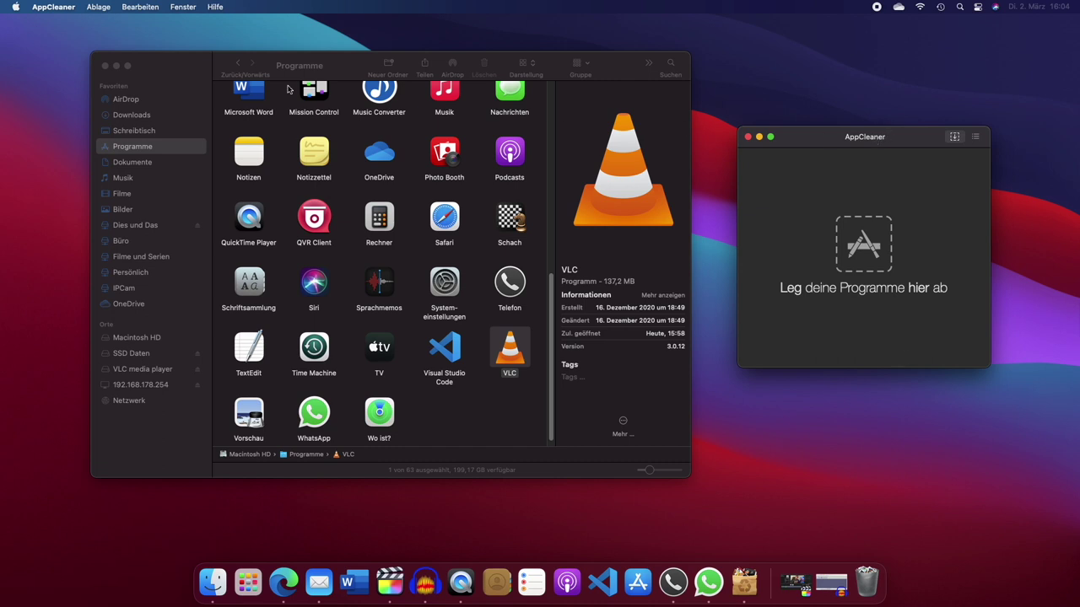
left_click(105, 65)
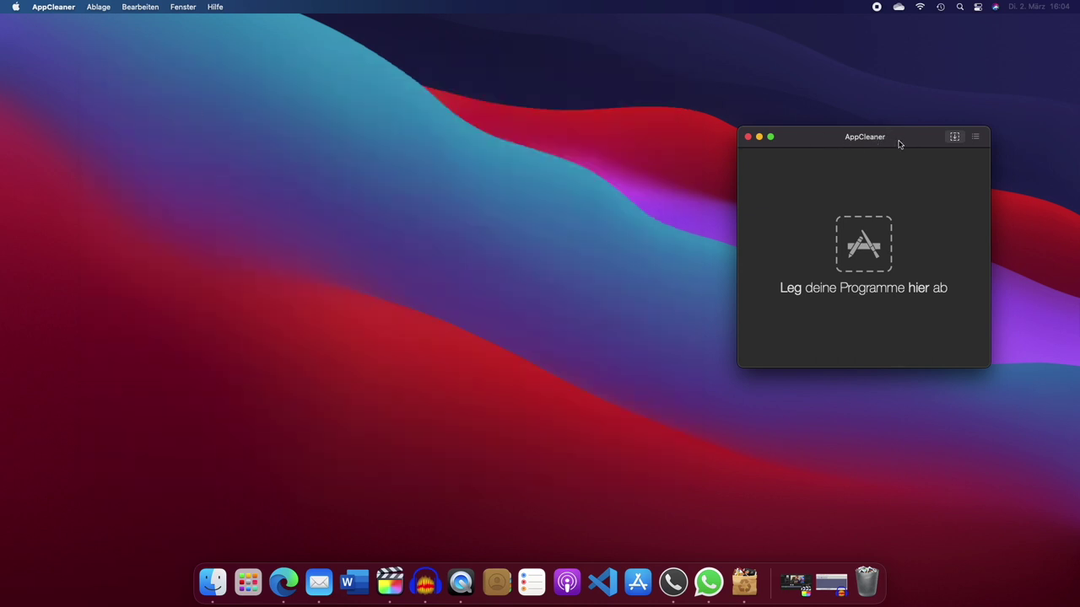
Move the AppCleaner window back to the middle, switch it to the list of installed programs and look through them.
left_click_drag(897, 144, 543, 146)
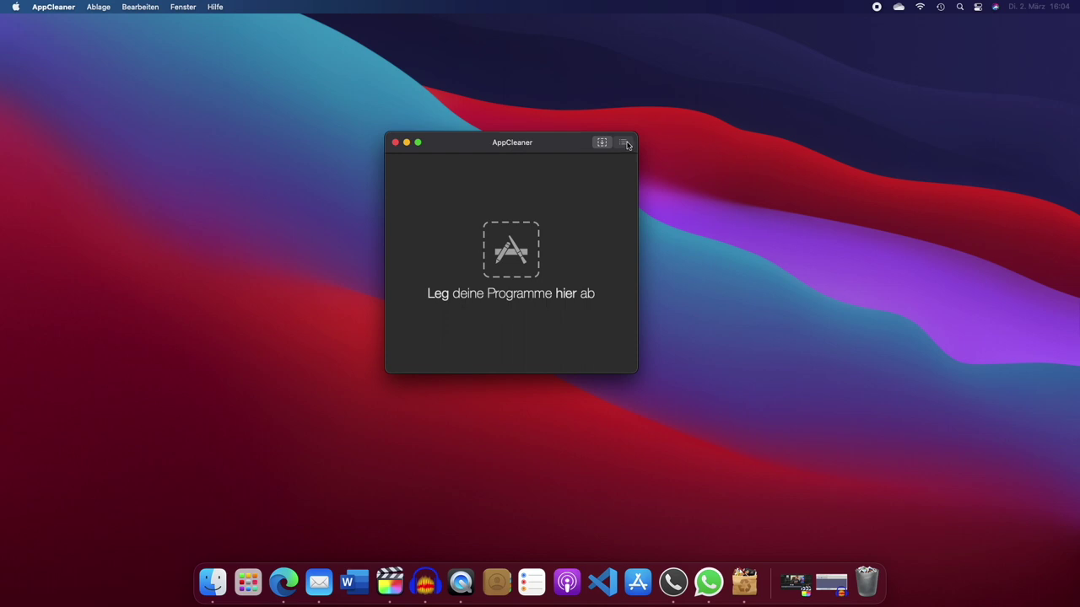
left_click(623, 145)
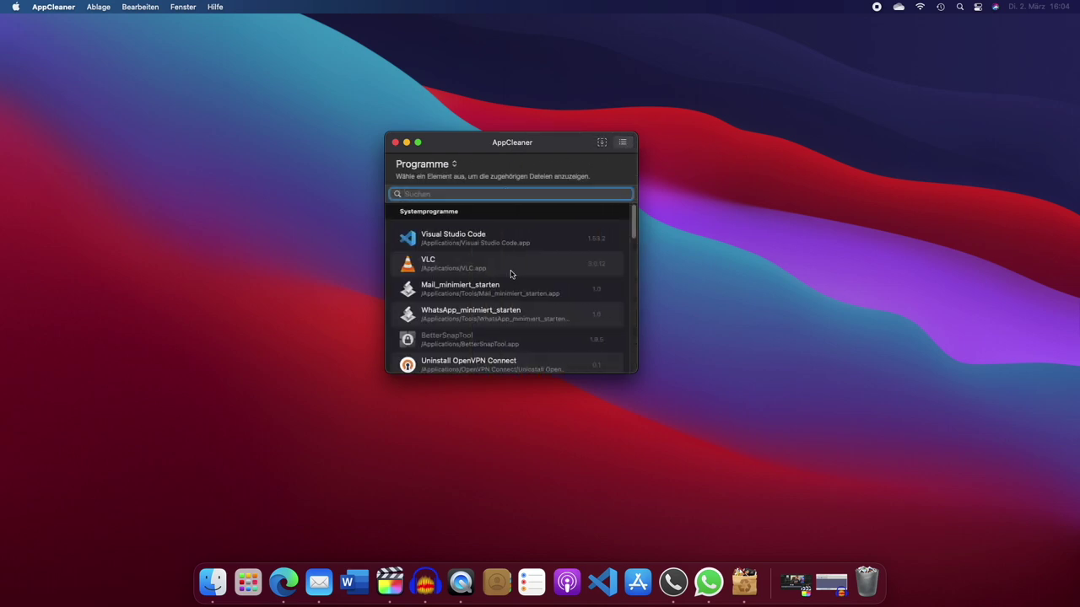
scroll(511, 274, "down", 8)
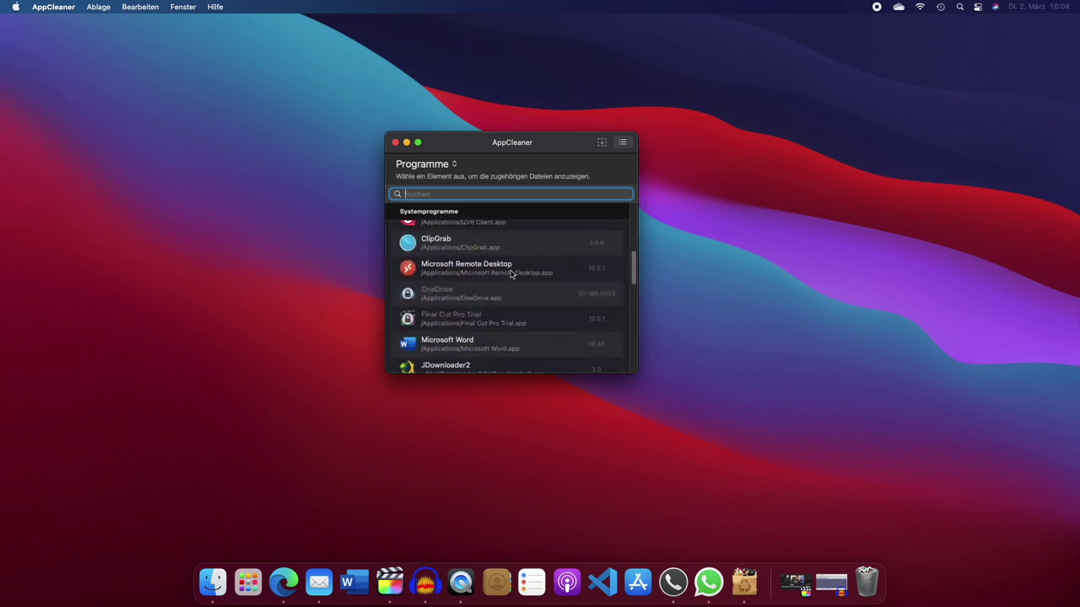
scroll(510, 274, "down", 8)
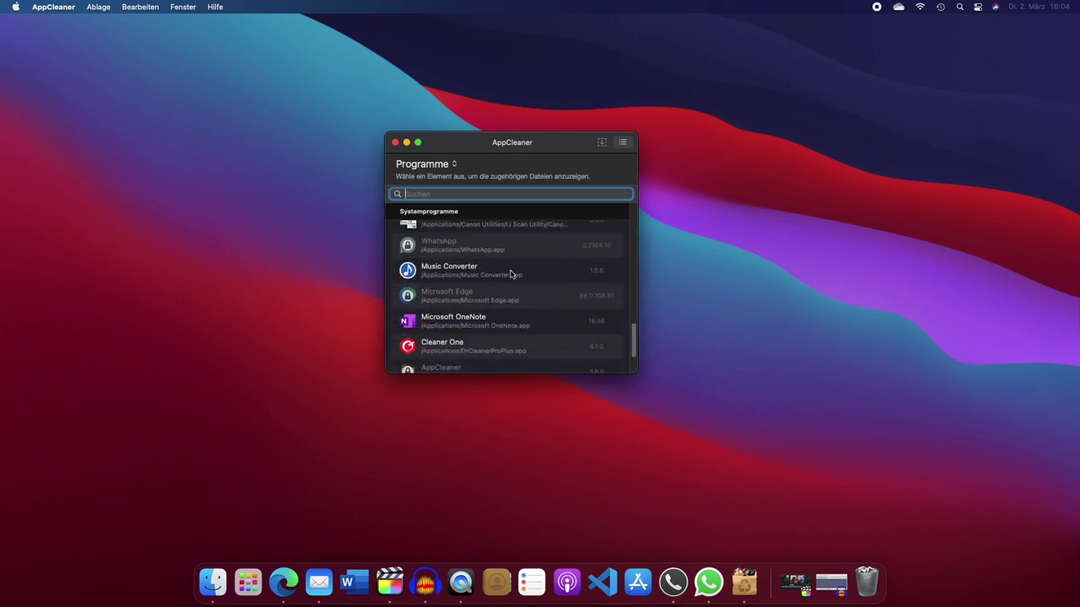
scroll(511, 274, "up", 15)
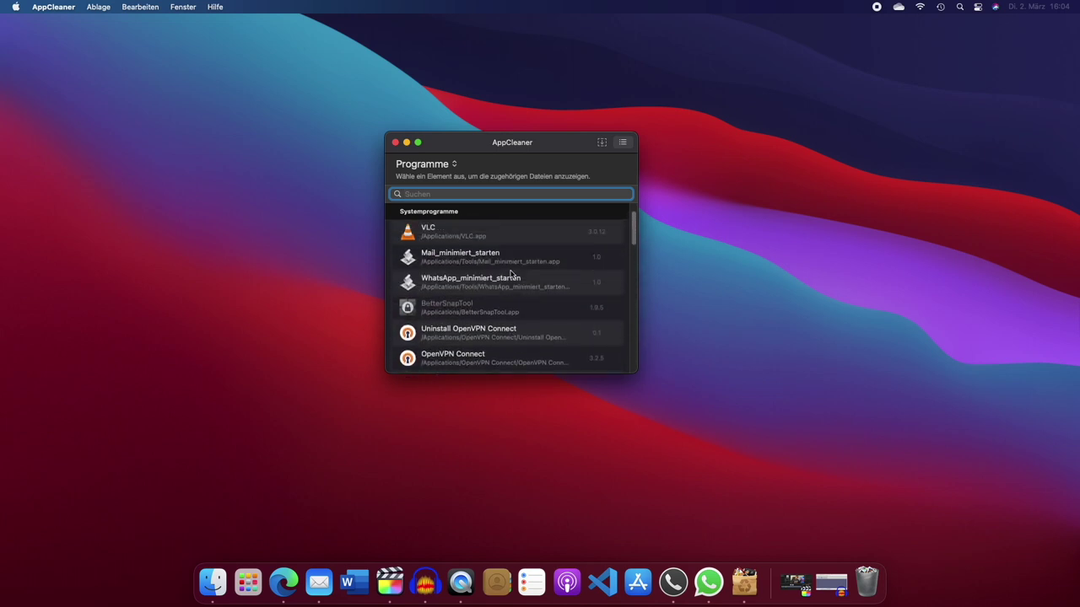
scroll(510, 274, "up", 2)
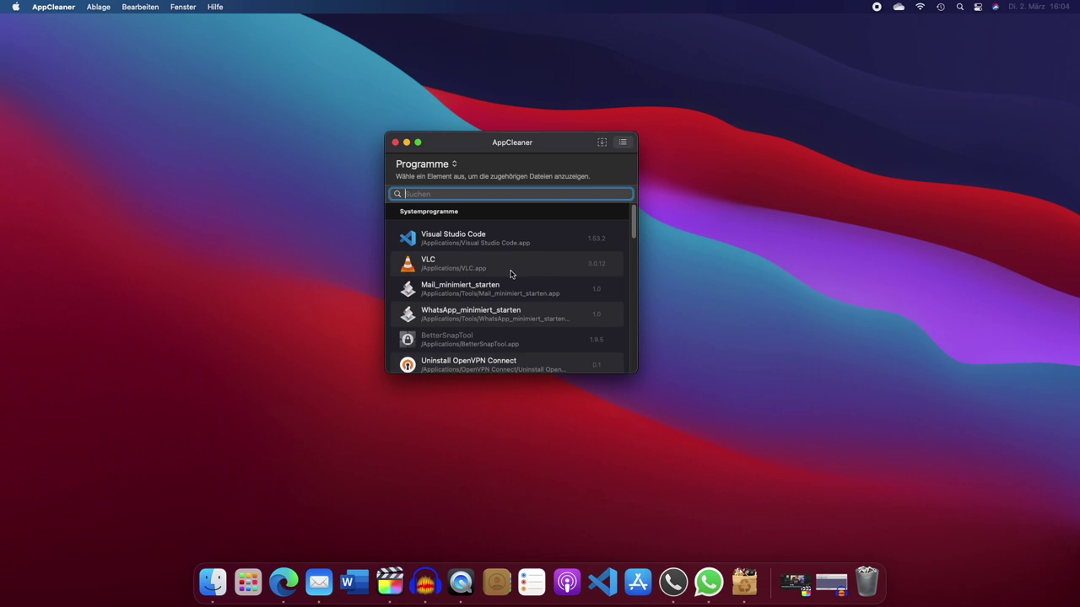
View the files belonging to VLC from the program list, and cancel its removal.
left_click(456, 270)
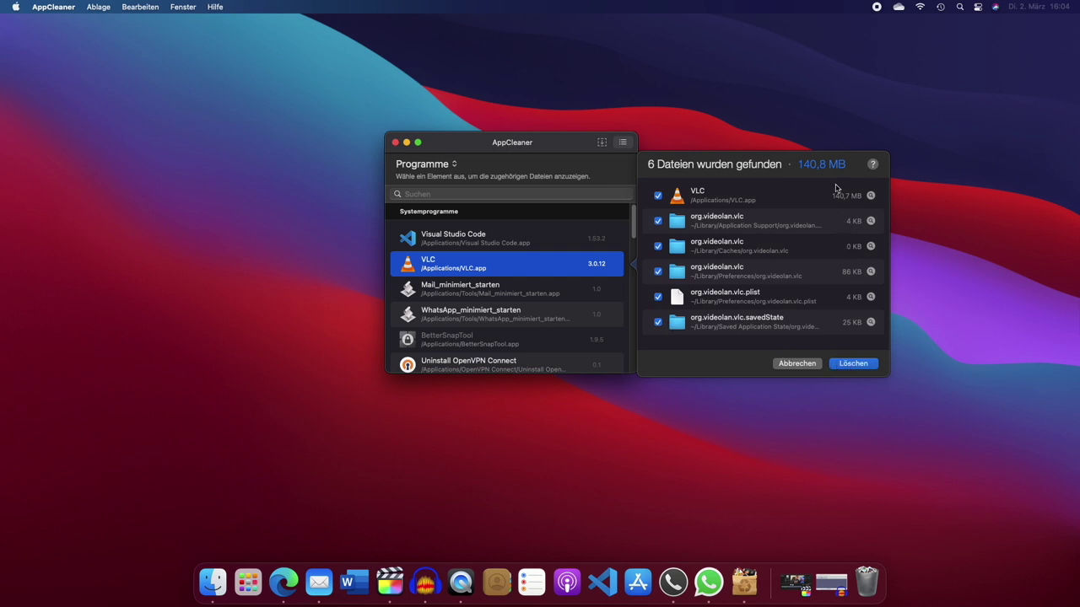
left_click(793, 364)
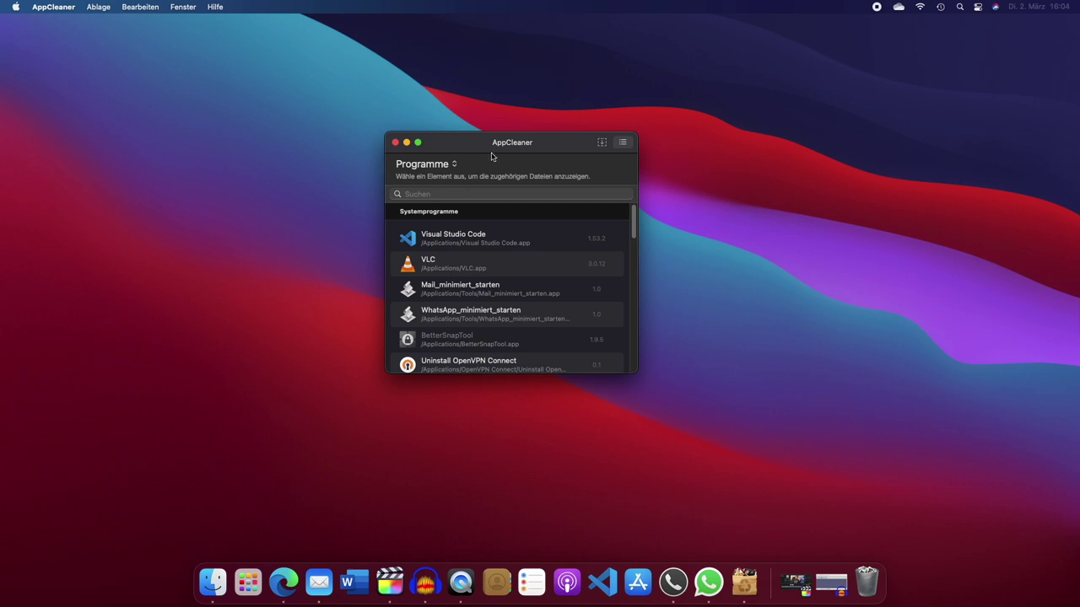
Turn on SmartDelete in AppCleaner's settings, and close both the settings and the AppCleaner window.
left_click_drag(495, 146, 471, 170)
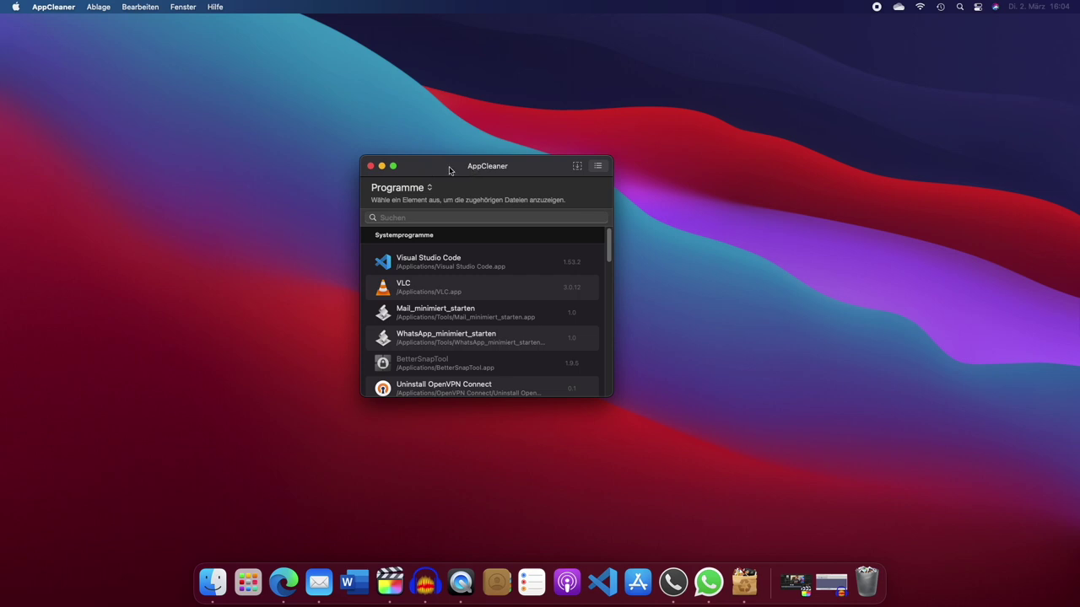
left_click(53, 7)
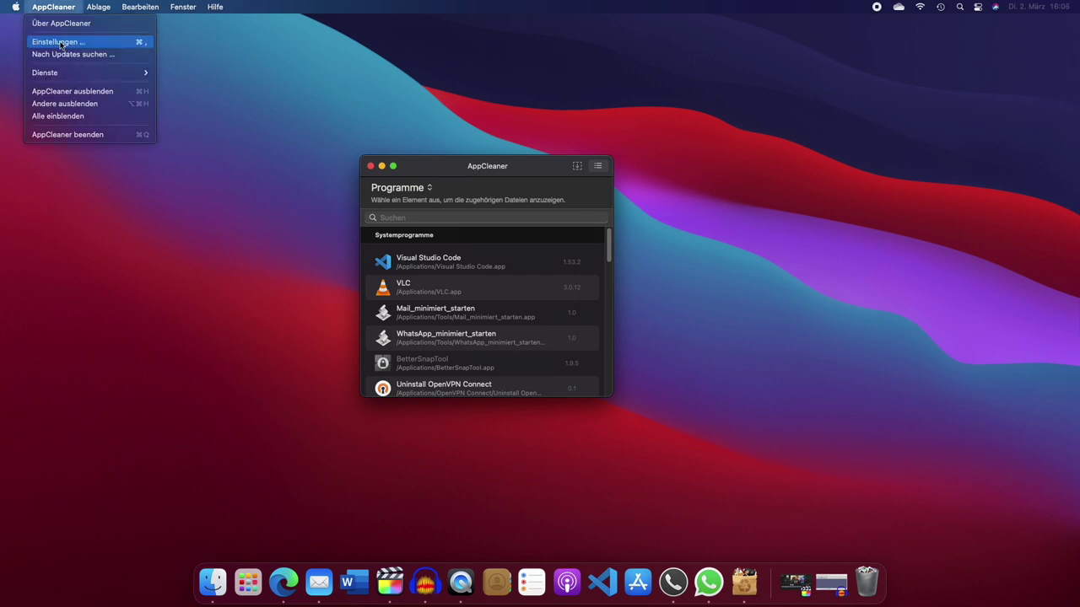
left_click(59, 42)
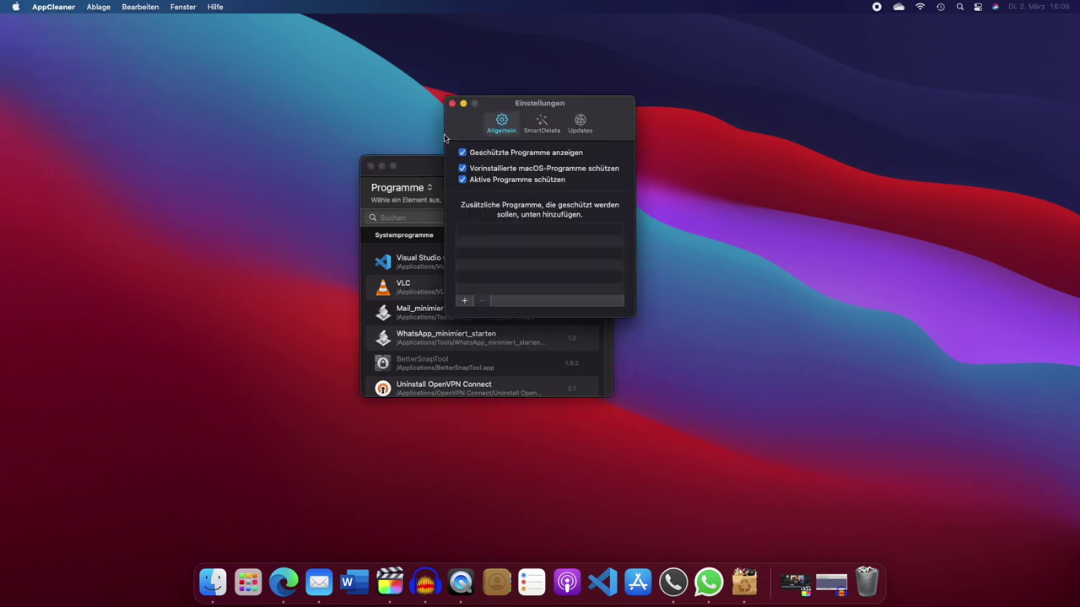
left_click(540, 127)
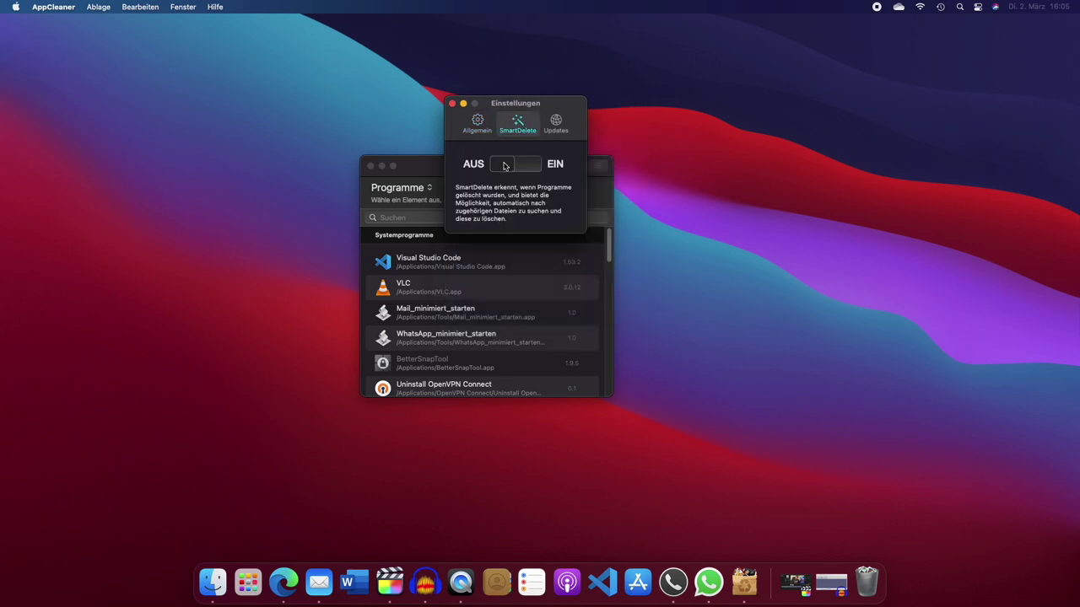
left_click_drag(505, 165, 538, 167)
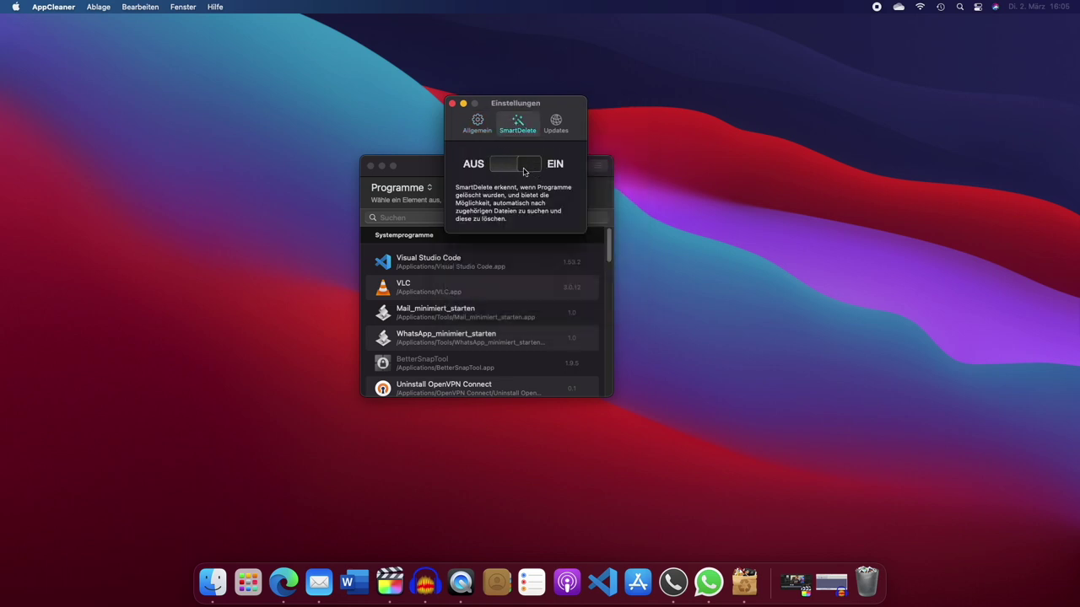
left_click(452, 103)
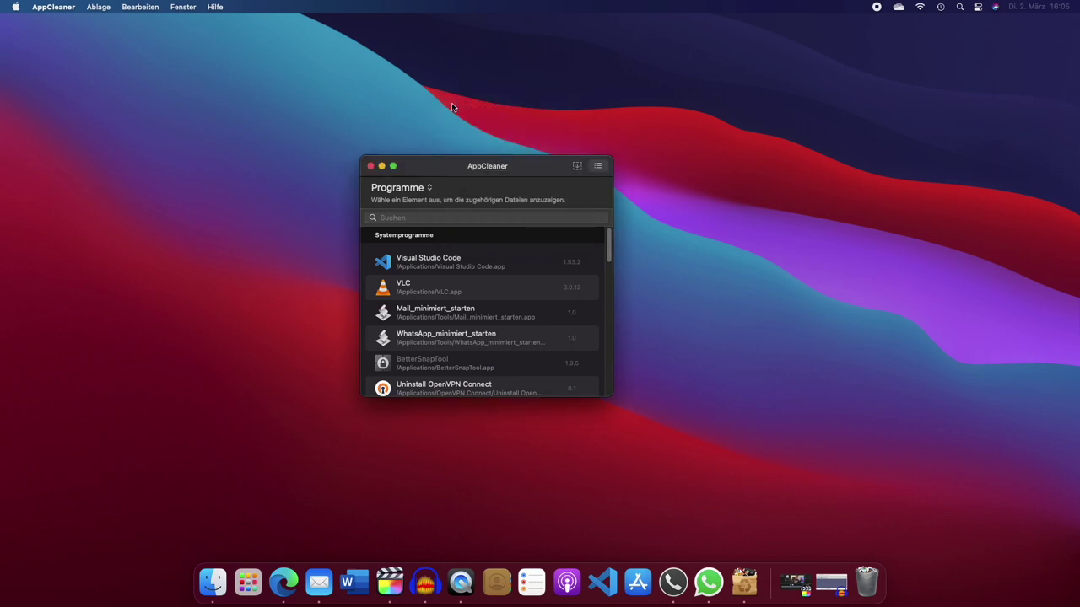
left_click(370, 166)
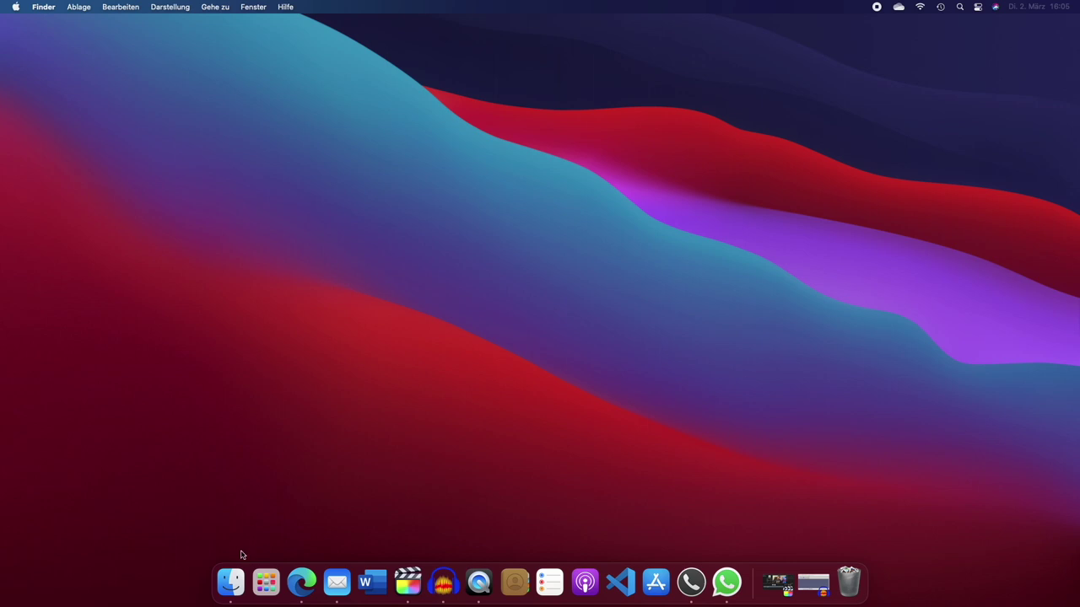
Move VLC from the Programme folder in Finder to the trash.
left_click(228, 582)
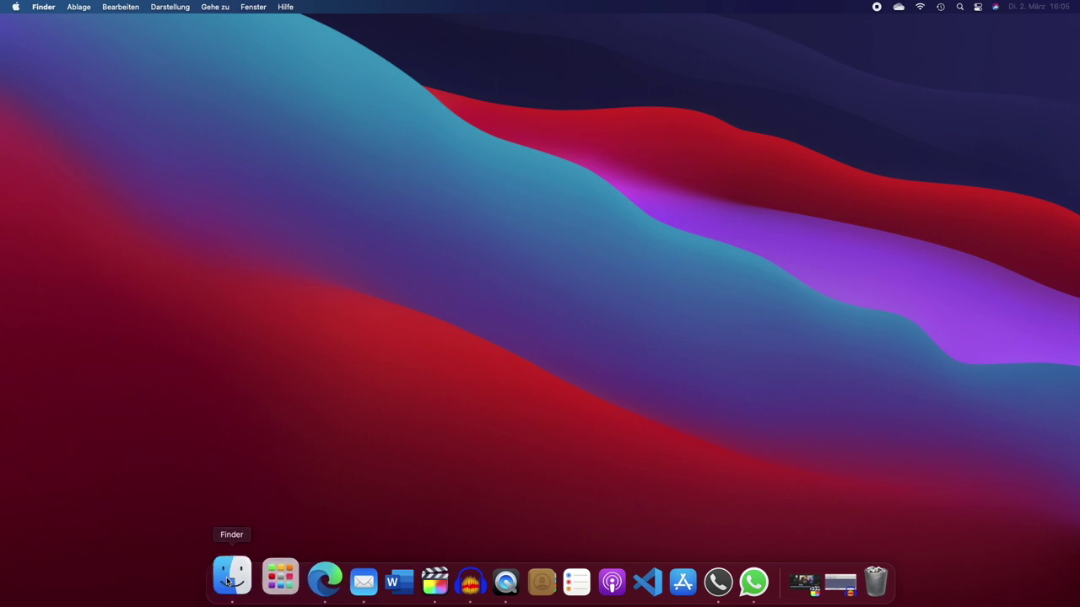
left_click_drag(342, 68, 449, 77)
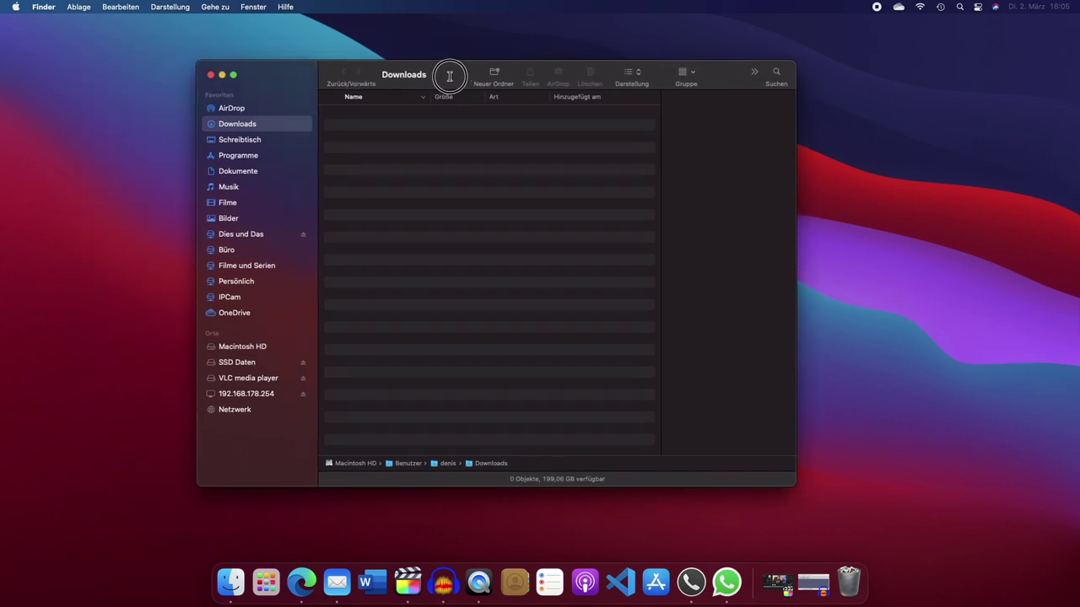
left_click(229, 161)
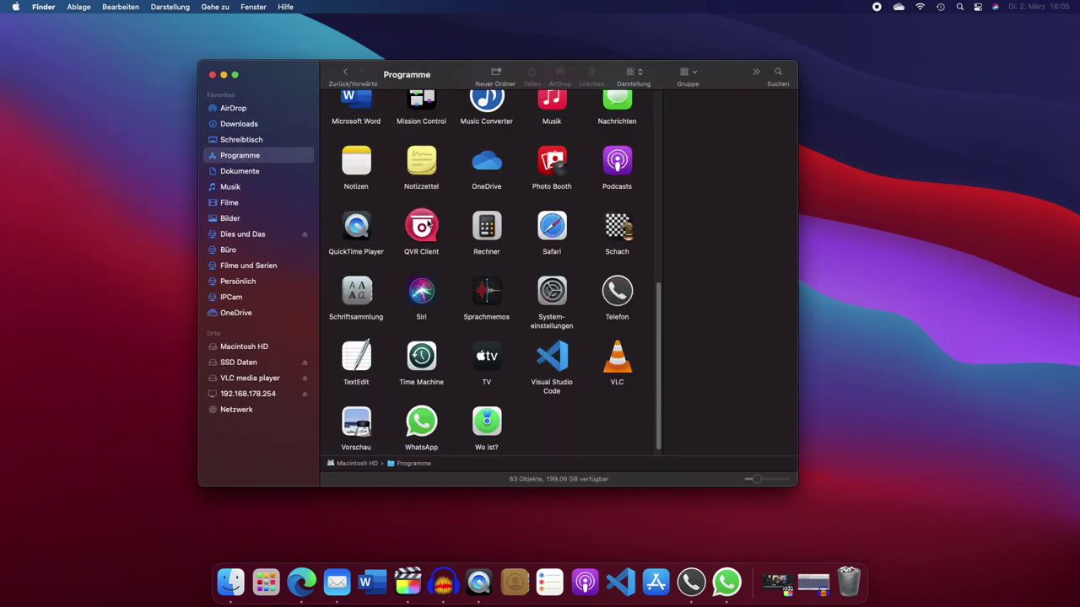
left_click_drag(624, 369, 851, 583)
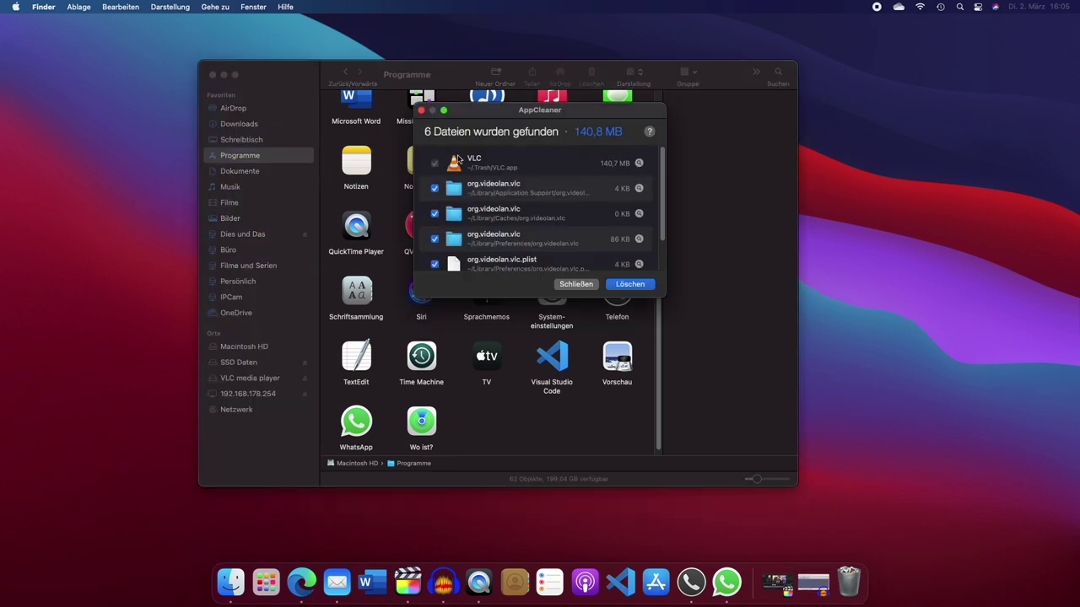
Delete all the listed org.videolan.vlc support files with AppCleaner, and close the Finder window showing the Programme folder.
scroll(457, 169, "down", 3)
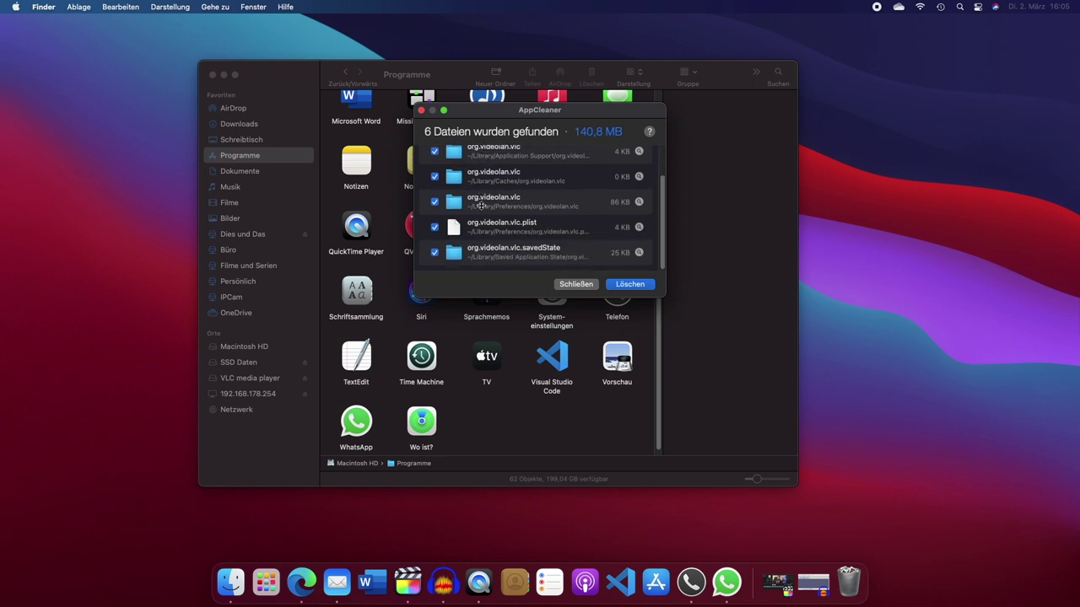
left_click(629, 284)
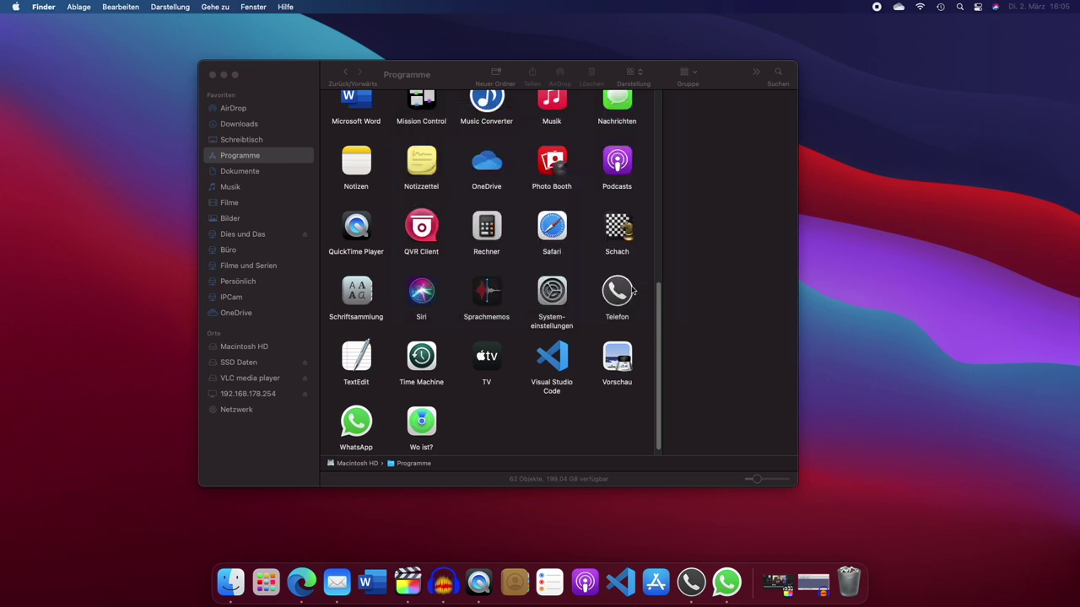
scroll(633, 291, "up", 10)
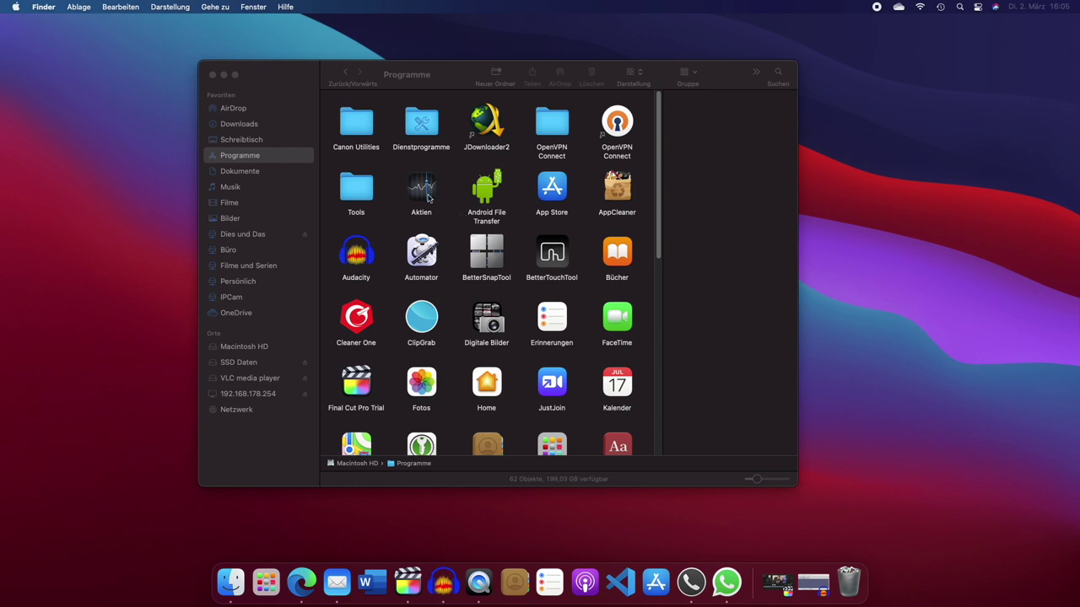
left_click(213, 75)
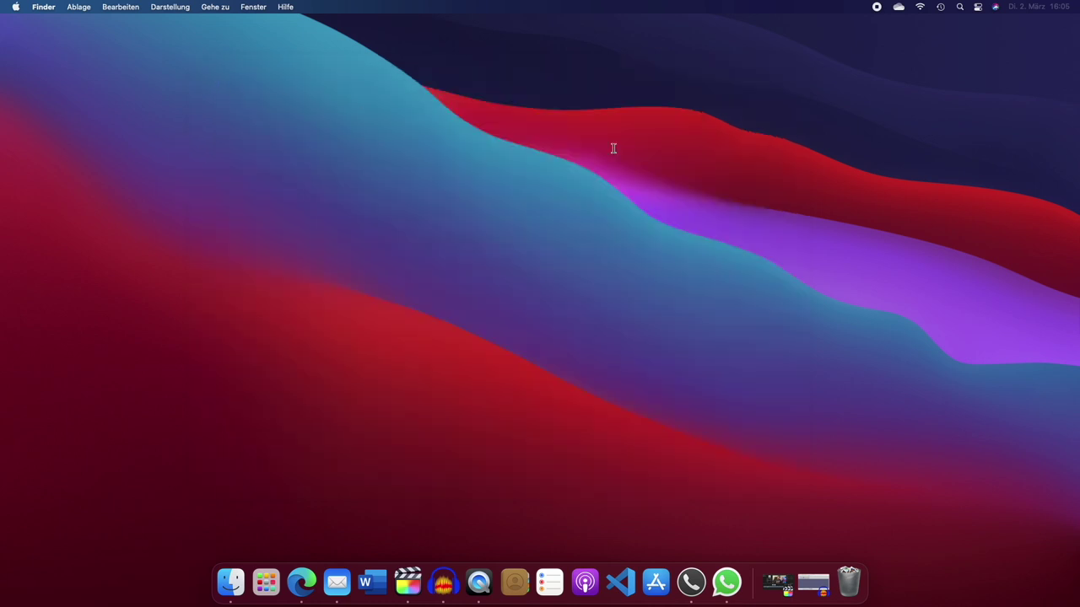